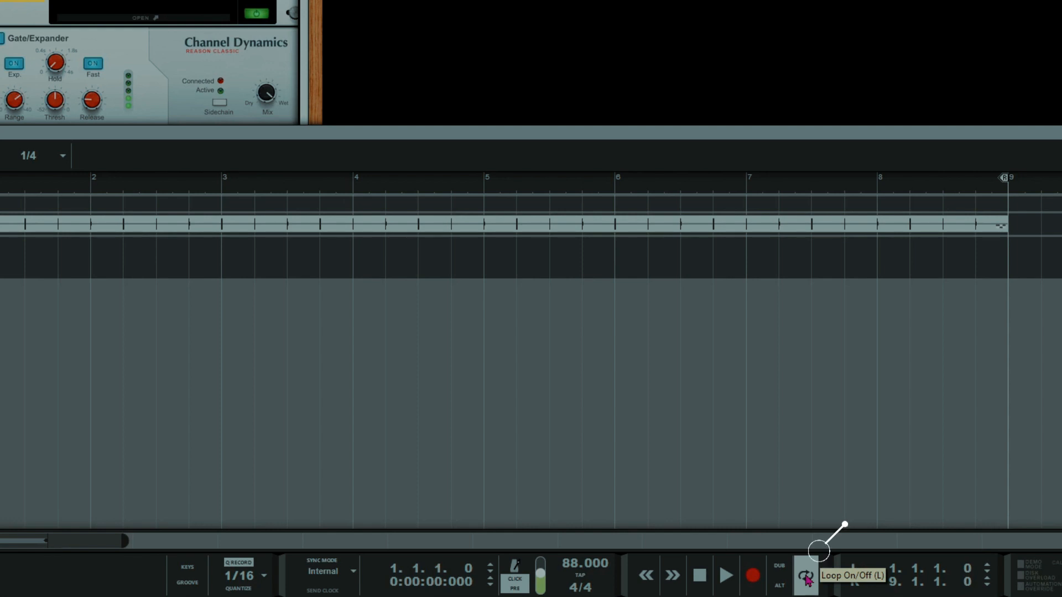
- Check the loop switch and move the right loop locator to bar 5 so the loop covers four bars
{"action": "left_click", "coordinate": [806, 576]}
{"action": "left_click", "coordinate": [805, 577]}
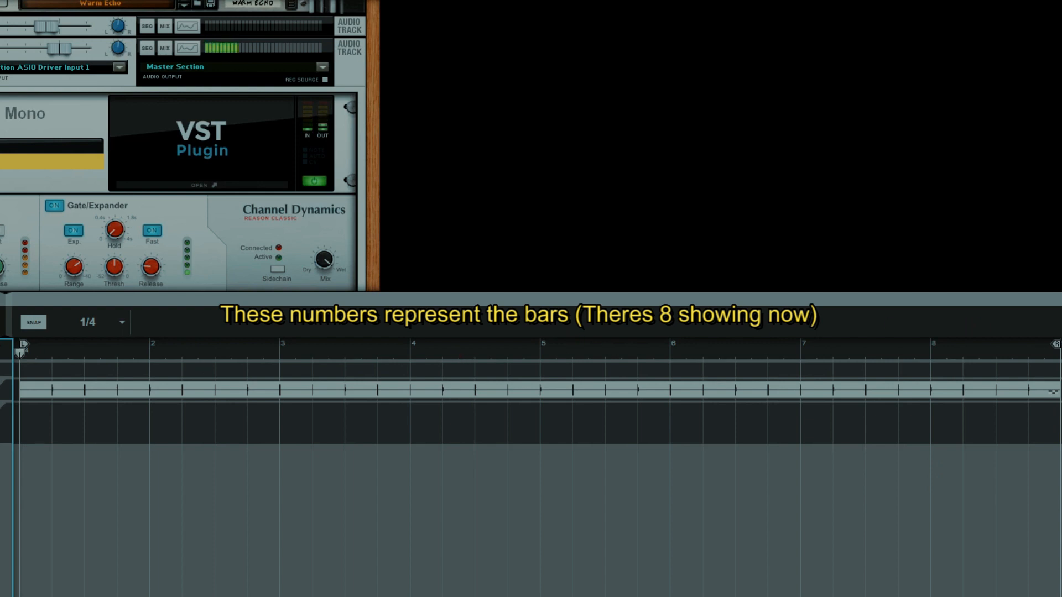
{"action": "mouse_move", "coordinate": [1056, 345]}
{"action": "left_mouse_down"}
{"action": "mouse_move", "coordinate": [1037, 346]}
{"action": "mouse_move", "coordinate": [1054, 346]}
{"action": "left_mouse_up"}
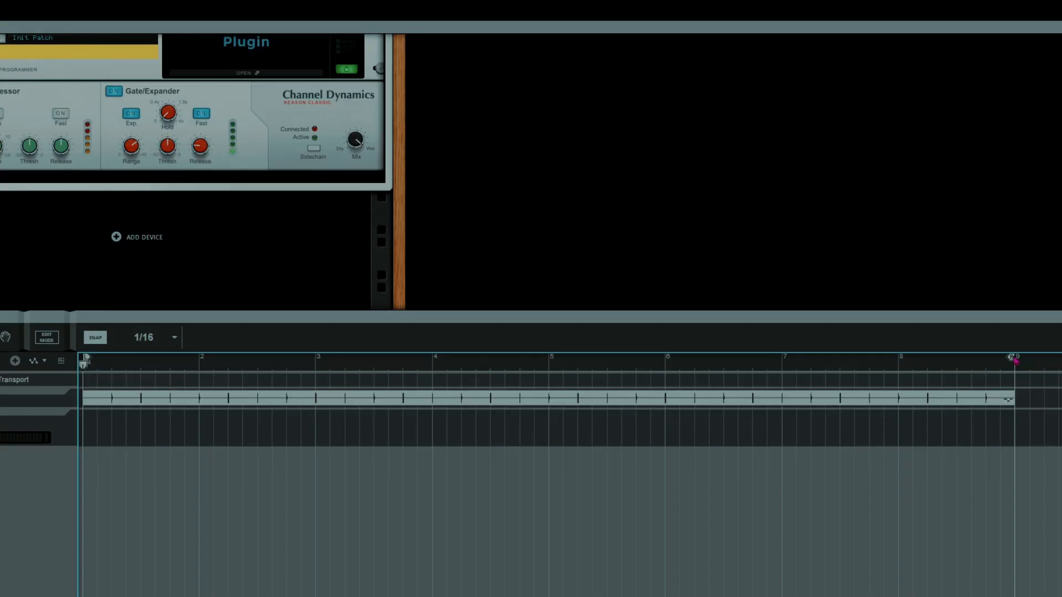
{"action": "mouse_move", "coordinate": [1013, 359]}
{"action": "left_mouse_down"}
{"action": "mouse_move", "coordinate": [548, 394]}
{"action": "mouse_move", "coordinate": [931, 360]}
{"action": "mouse_move", "coordinate": [636, 360]}
{"action": "mouse_move", "coordinate": [551, 383]}
{"action": "left_mouse_up"}
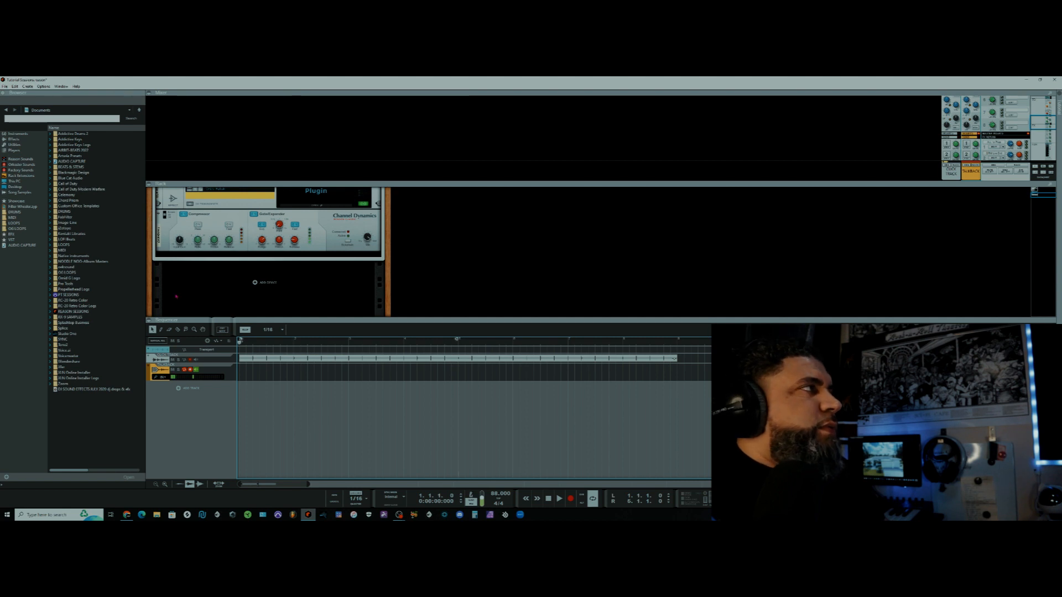
- Add a Kong Drum Designer from the built-in instruments to the empty space of the rack
{"action": "left_click", "coordinate": [16, 134]}
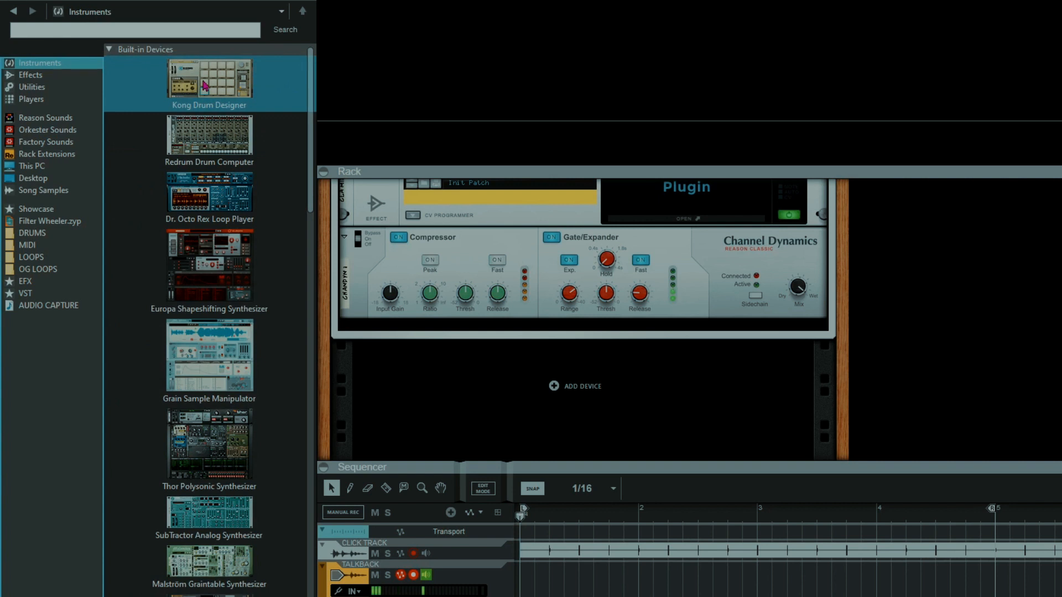
{"action": "mouse_move", "coordinate": [205, 85]}
{"action": "left_mouse_down"}
{"action": "mouse_move", "coordinate": [249, 221]}
{"action": "mouse_move", "coordinate": [439, 373]}
{"action": "mouse_move", "coordinate": [183, 53]}
{"action": "mouse_move", "coordinate": [183, 88]}
{"action": "mouse_move", "coordinate": [437, 376]}
{"action": "mouse_move", "coordinate": [356, 354]}
{"action": "mouse_move", "coordinate": [450, 383]}
{"action": "left_mouse_up"}
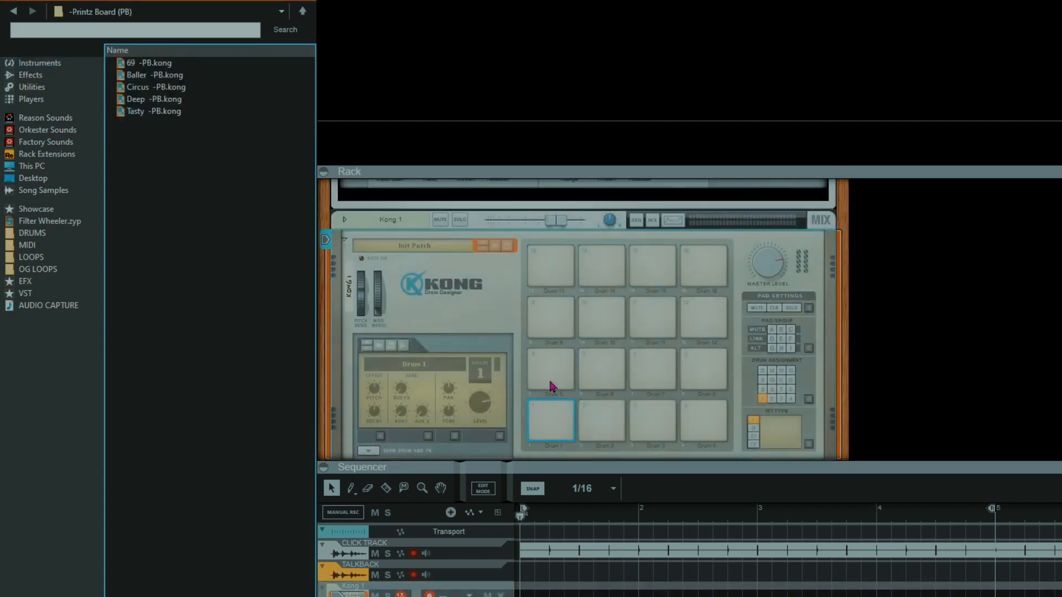
- Examine the other ways to add an instrument, in the rack's add-device list and among the built-in devices, without creating one
{"action": "left_click", "coordinate": [466, 570]}
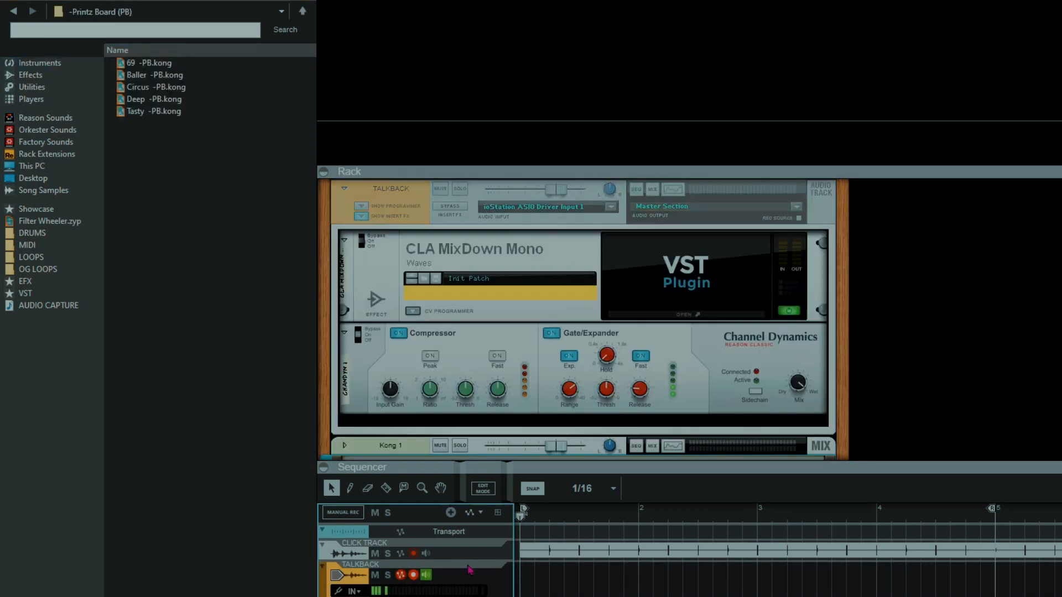
{"action": "scroll", "coordinate": [524, 353], "scroll_direction": "down", "scroll_amount": 5}
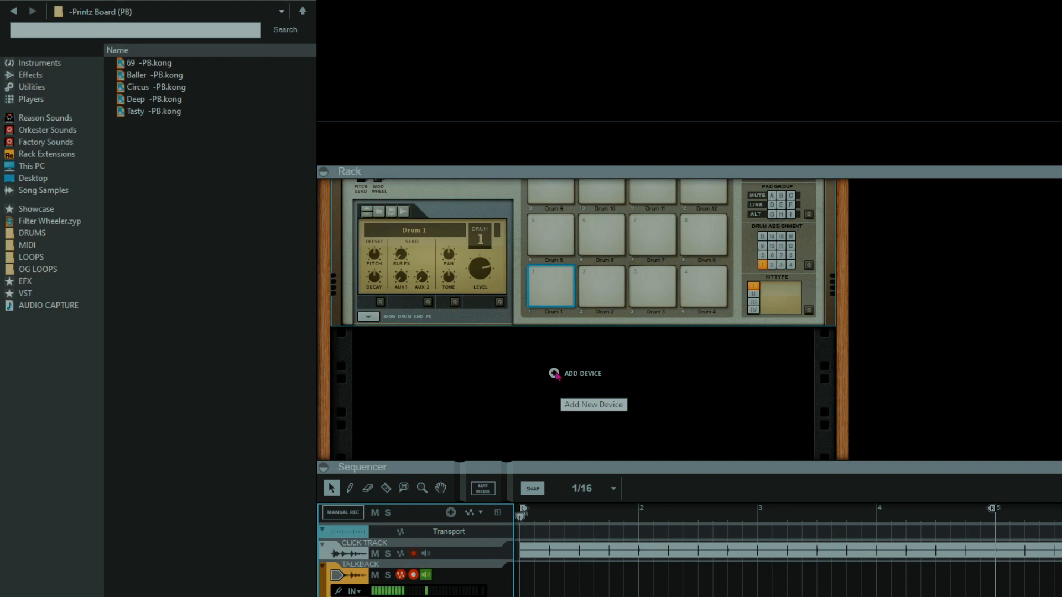
{"action": "left_click", "coordinate": [555, 374]}
{"action": "mouse_move", "coordinate": [694, 485]}
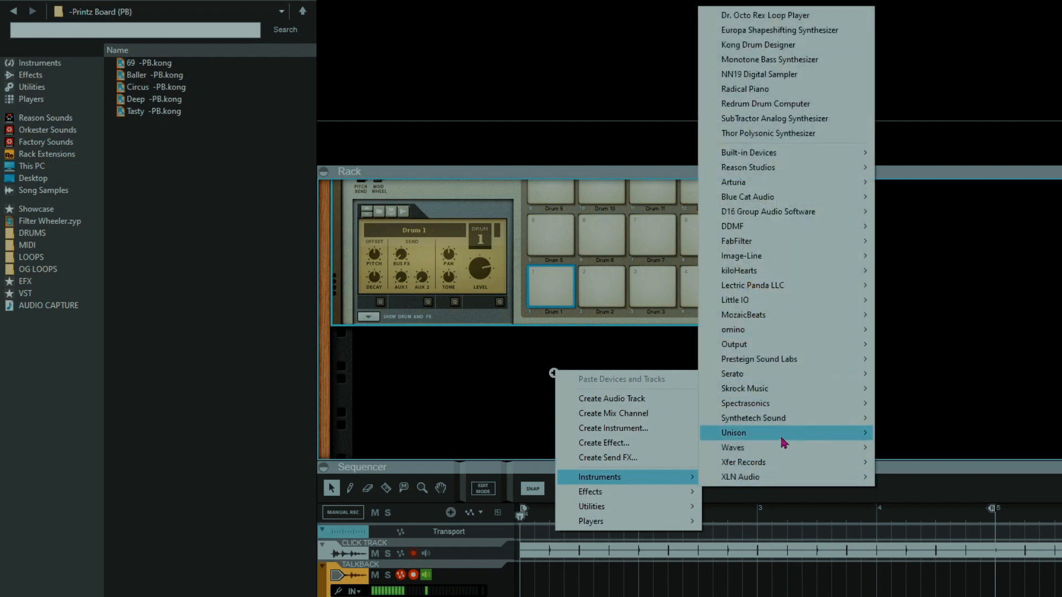
{"action": "left_click", "coordinate": [225, 329]}
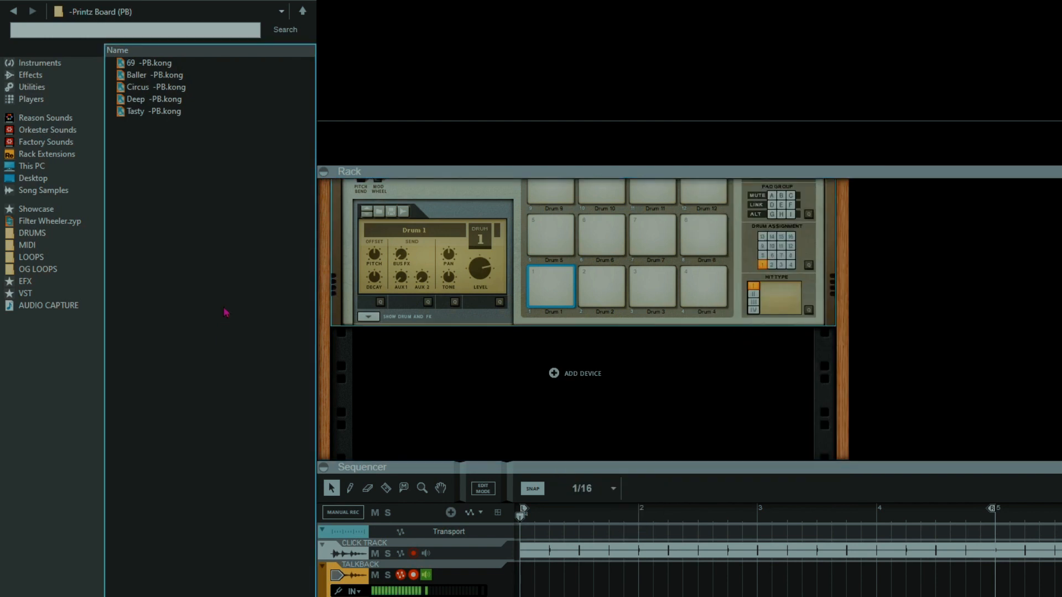
{"action": "left_click", "coordinate": [59, 65]}
{"action": "left_click", "coordinate": [226, 100]}
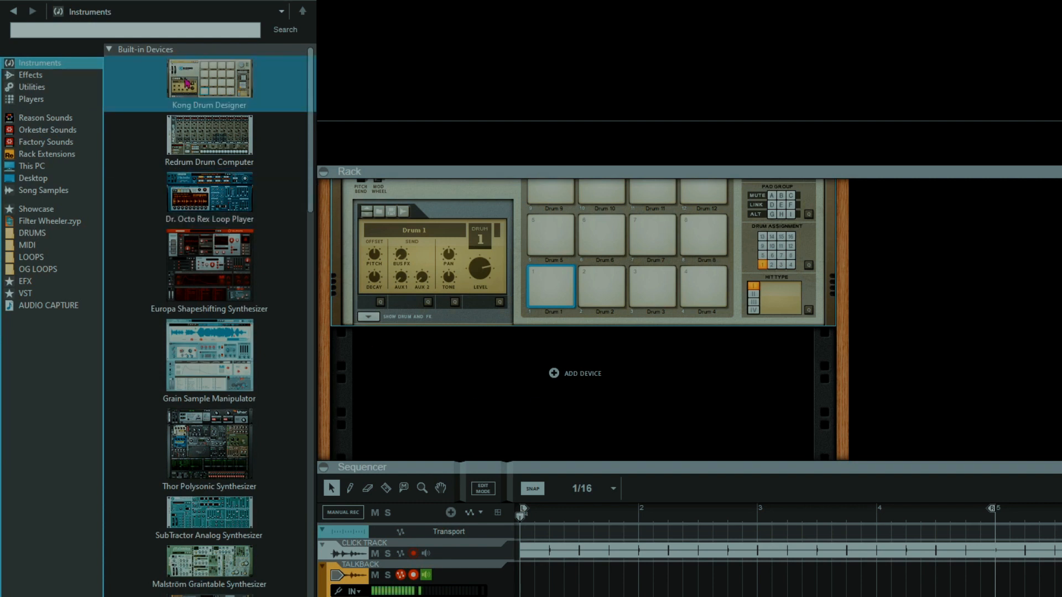
{"action": "scroll", "coordinate": [491, 340], "scroll_direction": "up", "scroll_amount": 3}
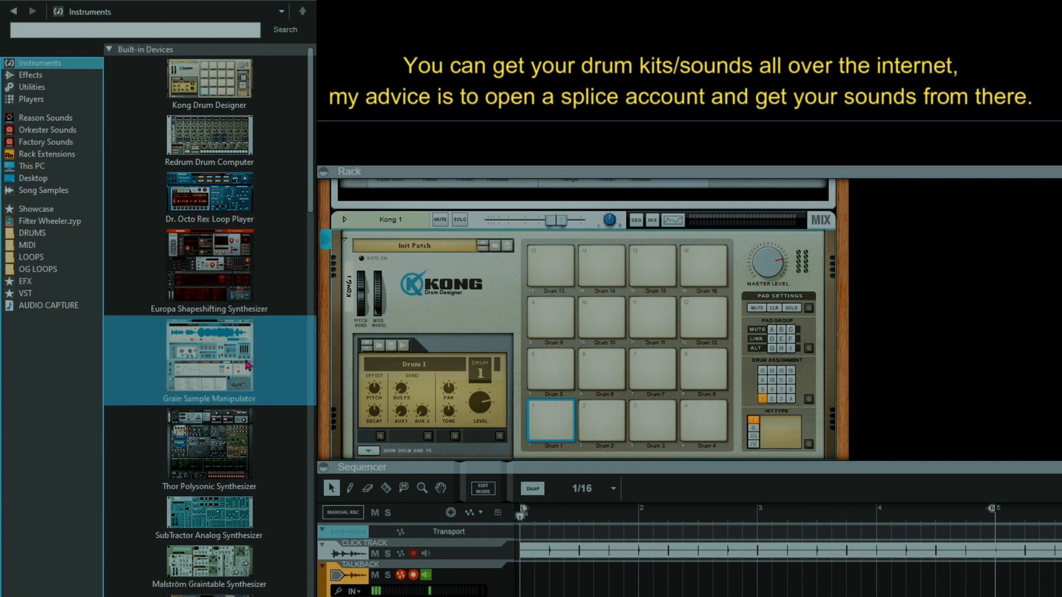
- Load the sample Cymatics - Kick - Disco (C#) from the Cymatics Hydra Drum Kit in DRUMS onto Kong pad 1
{"action": "left_click", "coordinate": [32, 232]}
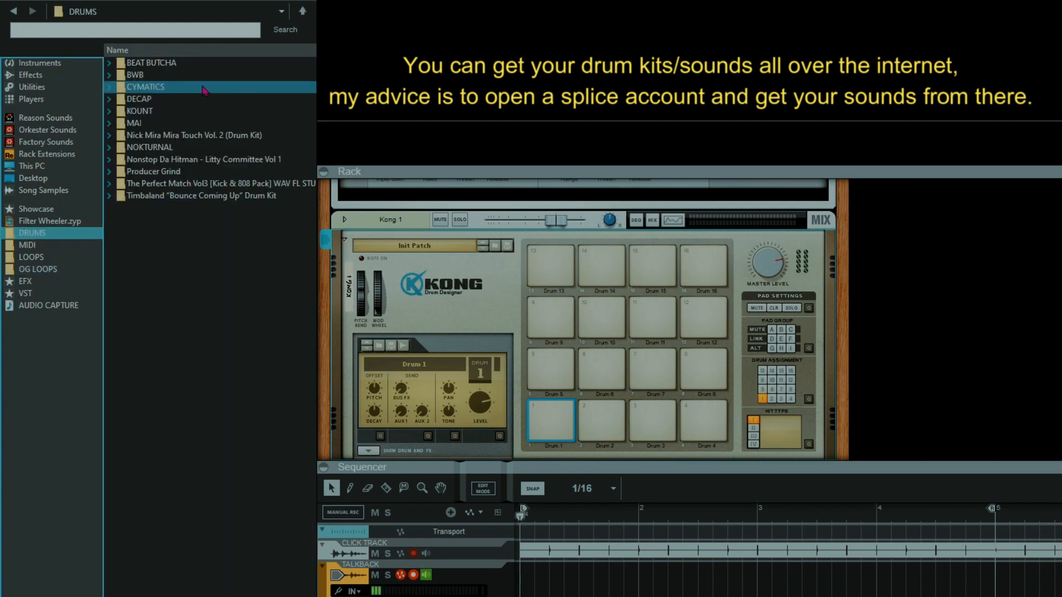
{"action": "double_click", "coordinate": [147, 87]}
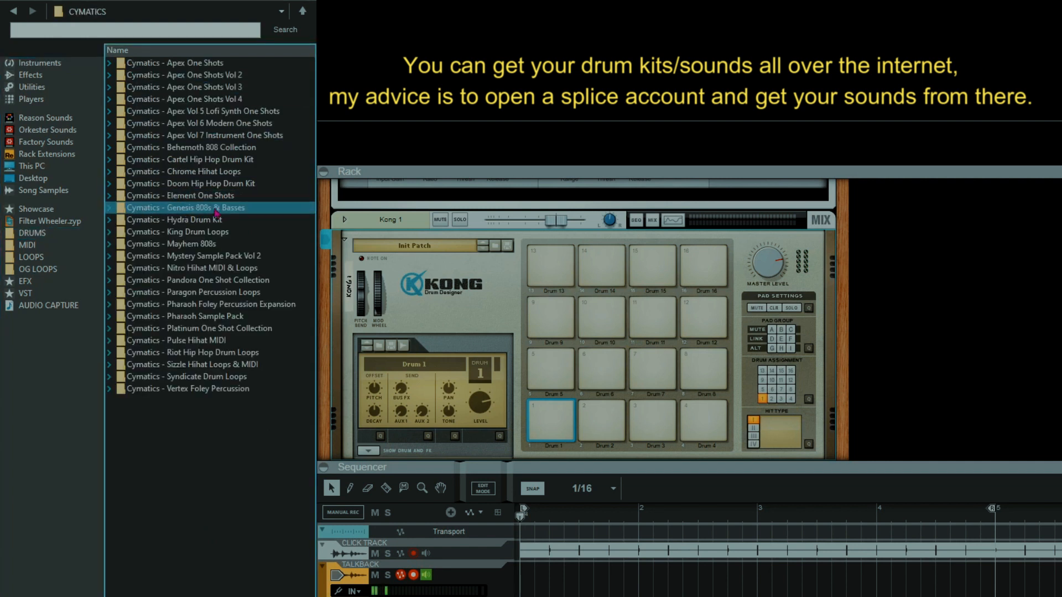
{"action": "double_click", "coordinate": [206, 221]}
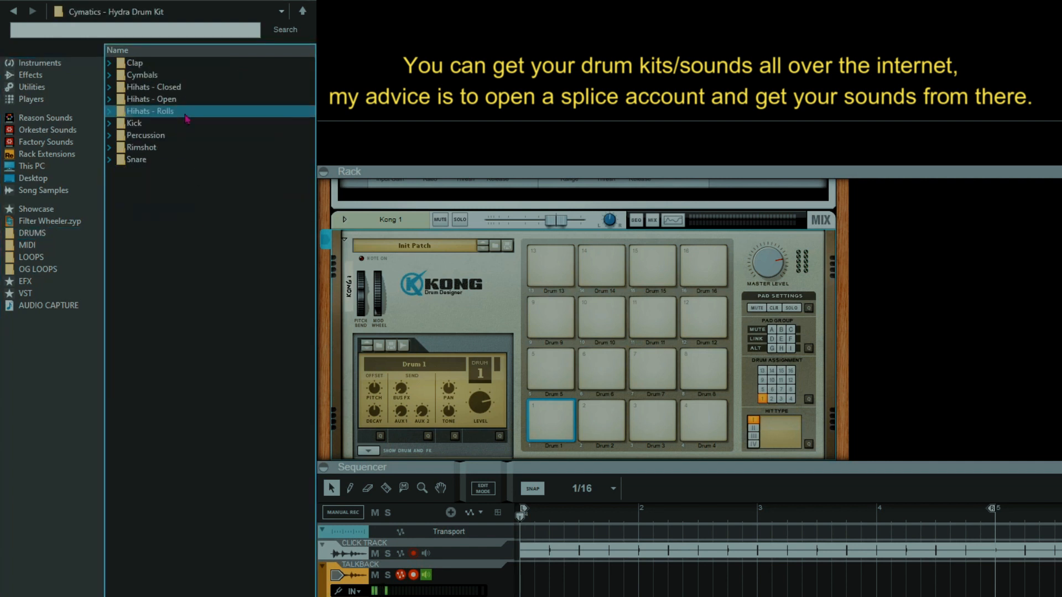
{"action": "double_click", "coordinate": [145, 123]}
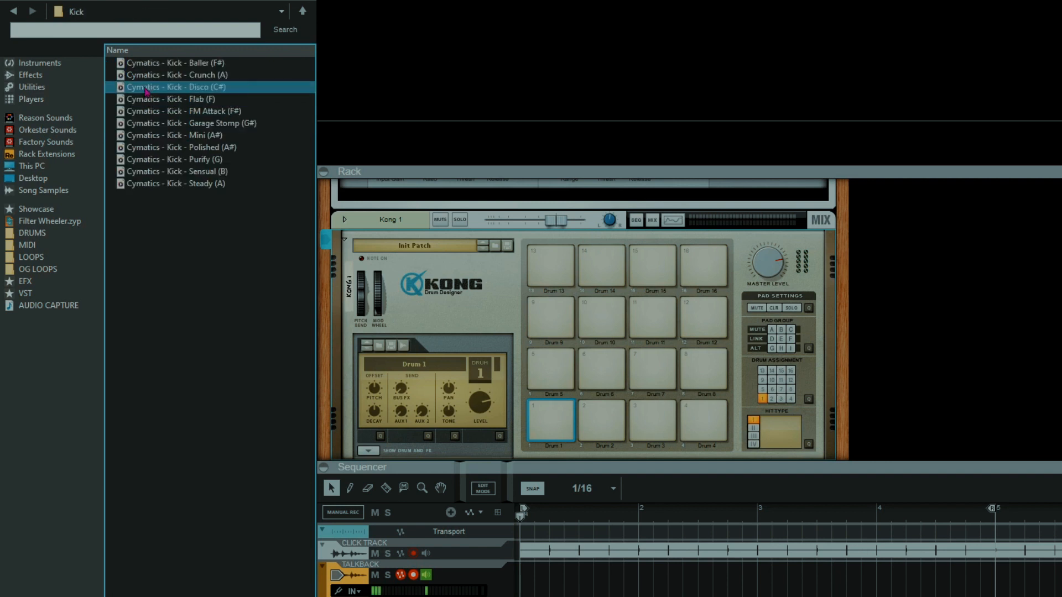
{"action": "left_click_drag", "start_coordinate": [147, 91], "coordinate": [550, 379]}
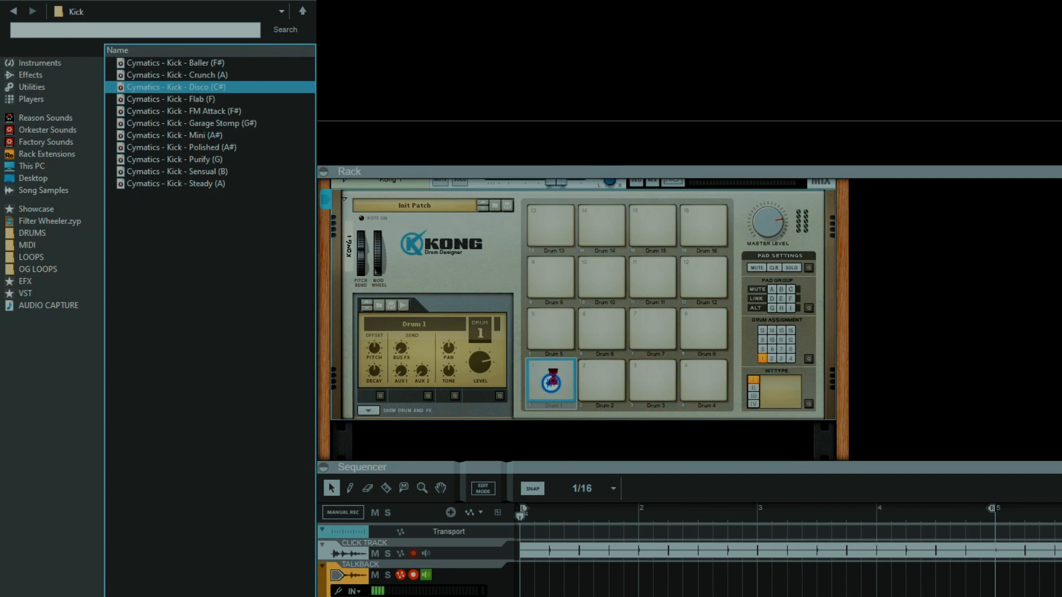
- Load the sample Cymatics - Snare - Passages (F#) from the kit's Snare folder onto Kong pad 2
{"action": "left_click", "coordinate": [13, 11]}
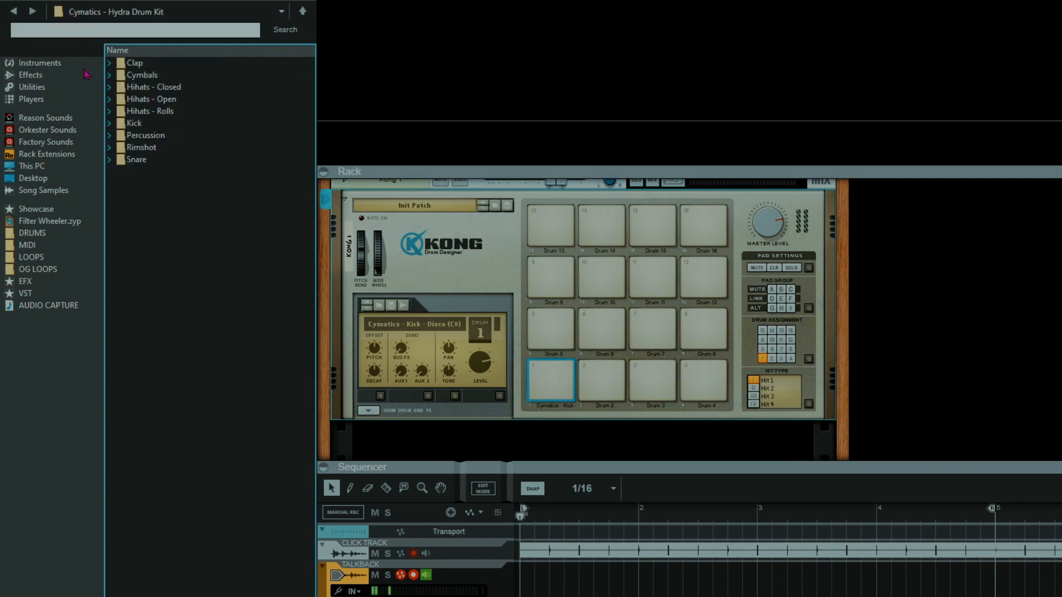
{"action": "double_click", "coordinate": [212, 160]}
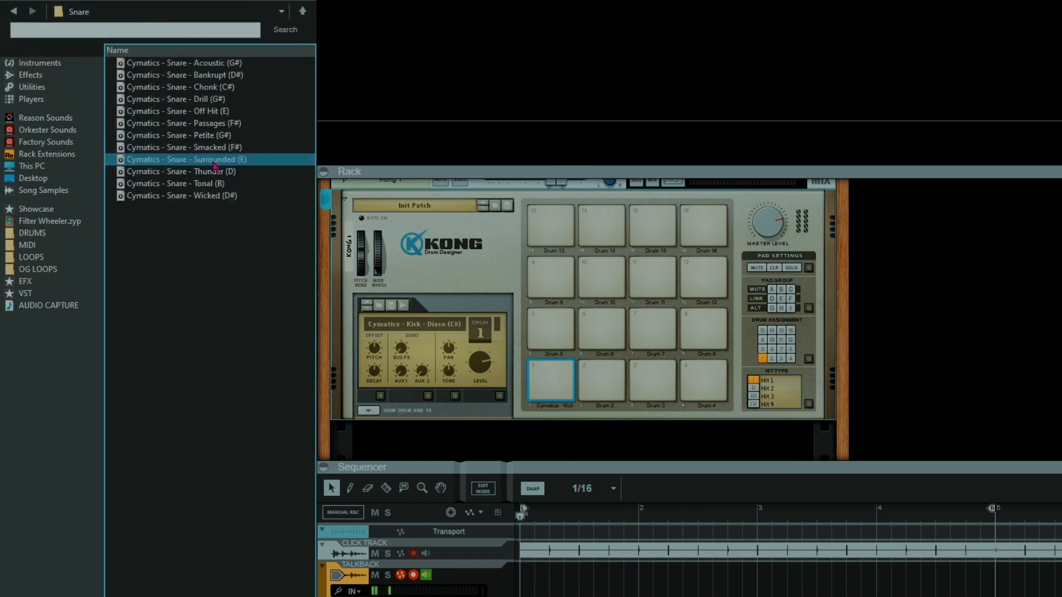
{"action": "left_click", "coordinate": [201, 127]}
{"action": "left_click_drag", "start_coordinate": [202, 128], "coordinate": [601, 381]}
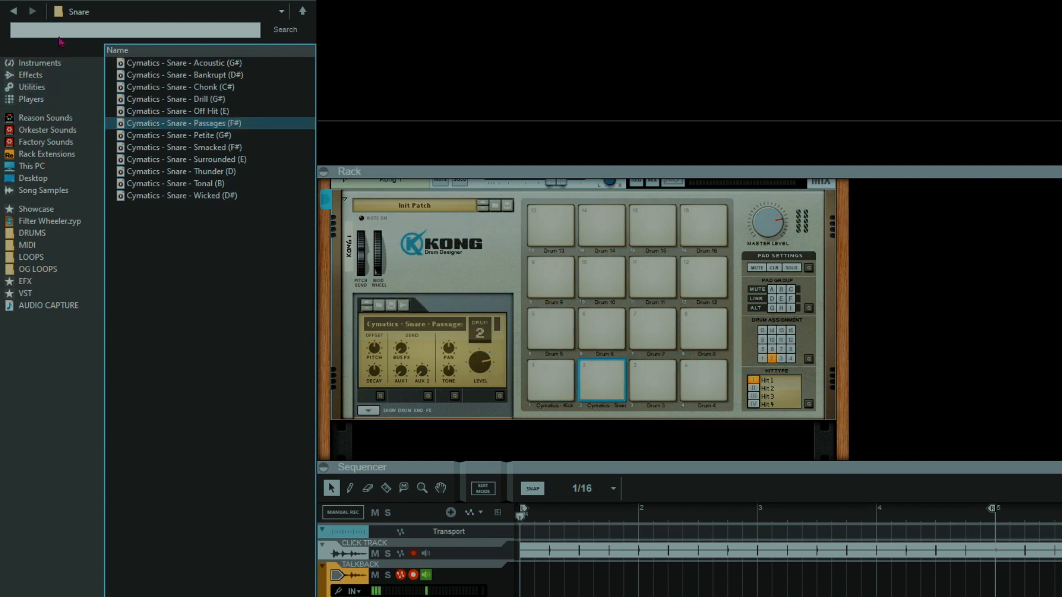
- Load the sample Cymatics - Closed Hihat - Chunky from the kit's Hihats - Closed folder onto Kong pad 3
{"action": "left_click", "coordinate": [13, 11]}
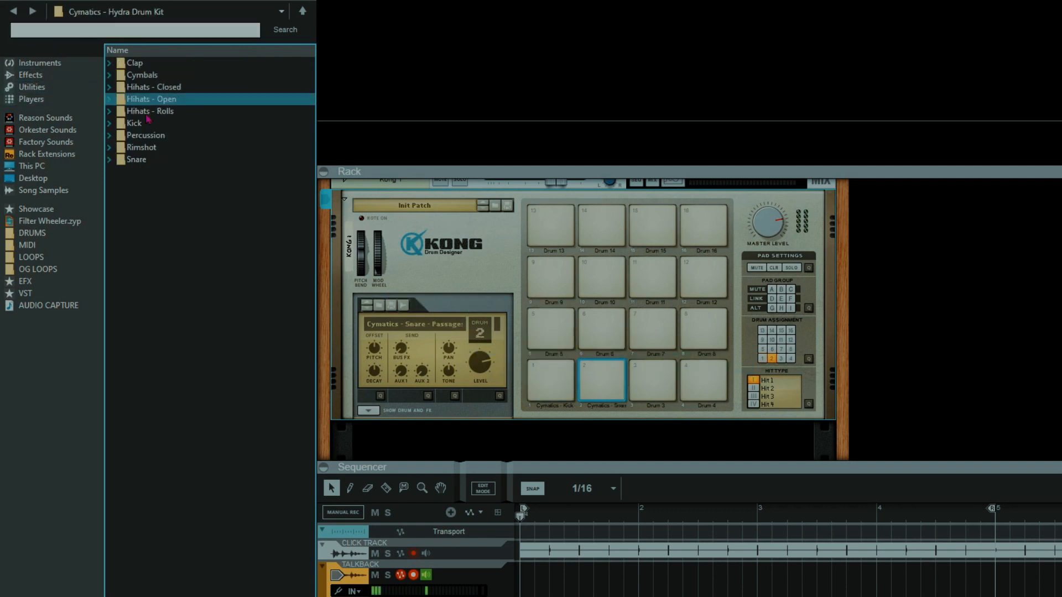
{"action": "double_click", "coordinate": [172, 87]}
{"action": "left_click", "coordinate": [174, 92]}
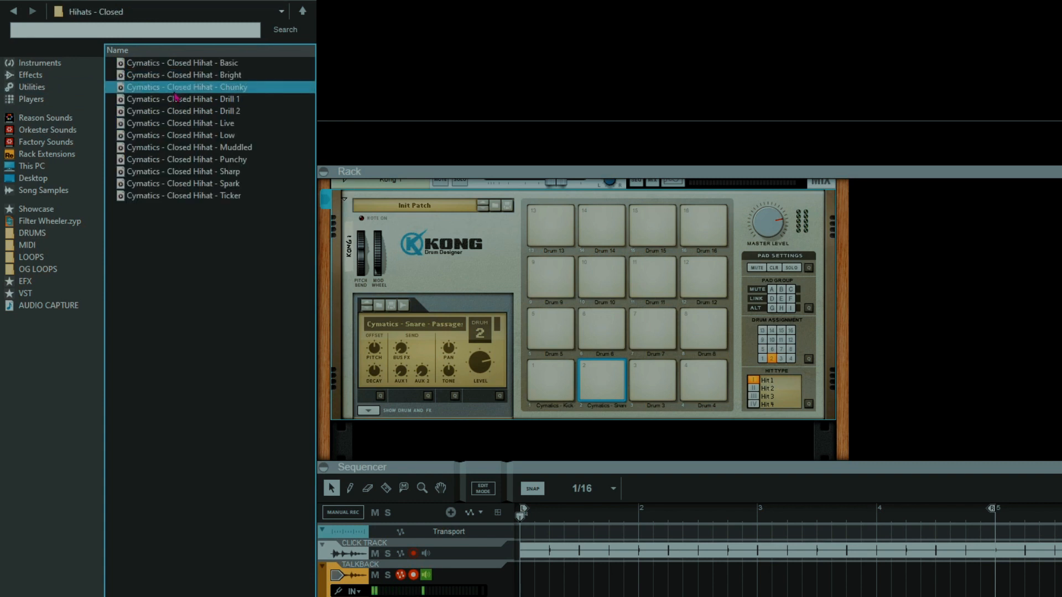
{"action": "left_click_drag", "start_coordinate": [175, 93], "coordinate": [641, 385]}
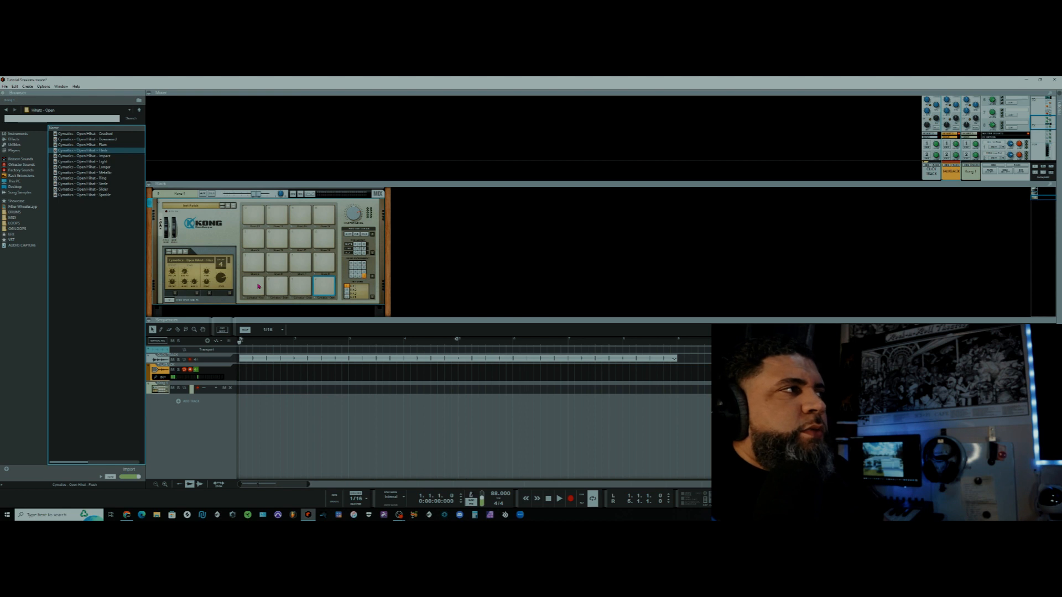
- Audition the kick, snare, closed hi-hat and open hi-hat samples on Kong pads 1 to 4
{"action": "left_click", "coordinate": [258, 286]}
{"action": "left_click", "coordinate": [284, 291]}
{"action": "left_click", "coordinate": [305, 289]}
{"action": "left_click", "coordinate": [326, 290]}
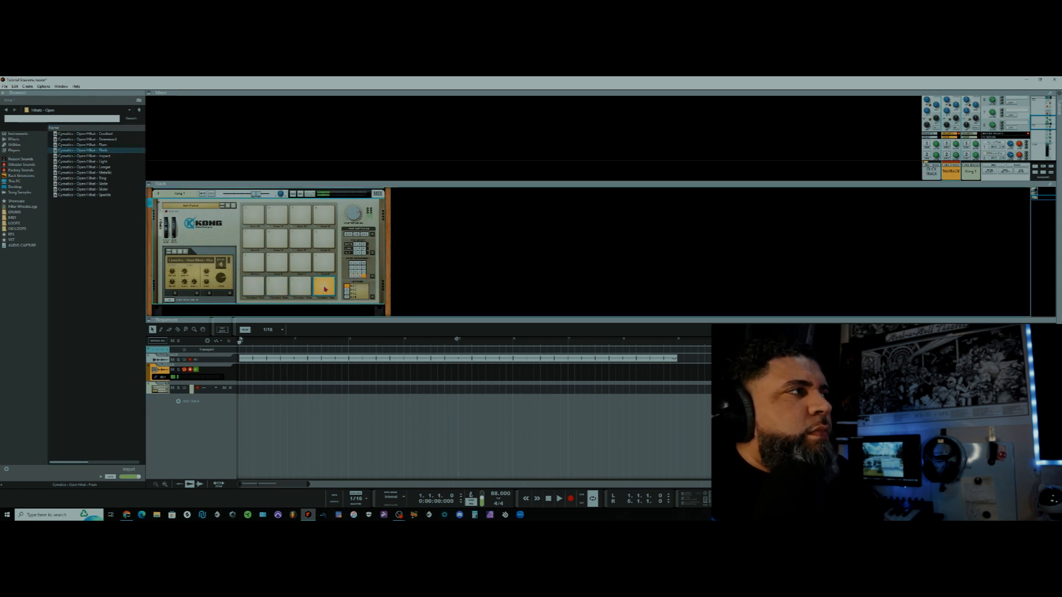
- Adjust the level of the kick on pad 1 and compare it with the snare and closed hi-hat pads
{"action": "left_click", "coordinate": [250, 287]}
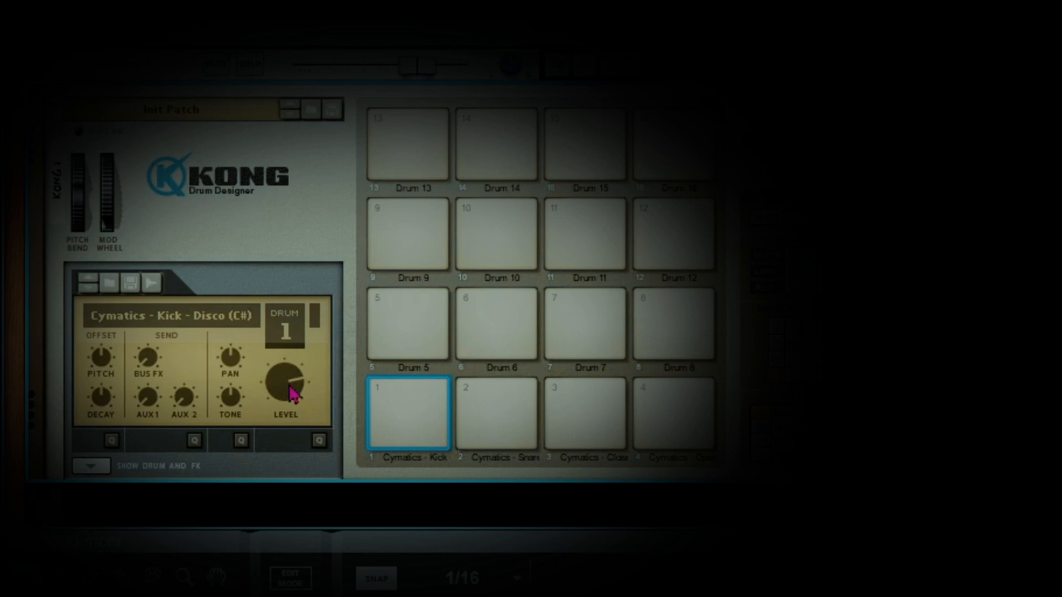
{"action": "left_click_drag", "start_coordinate": [292, 391], "coordinate": [351, 341]}
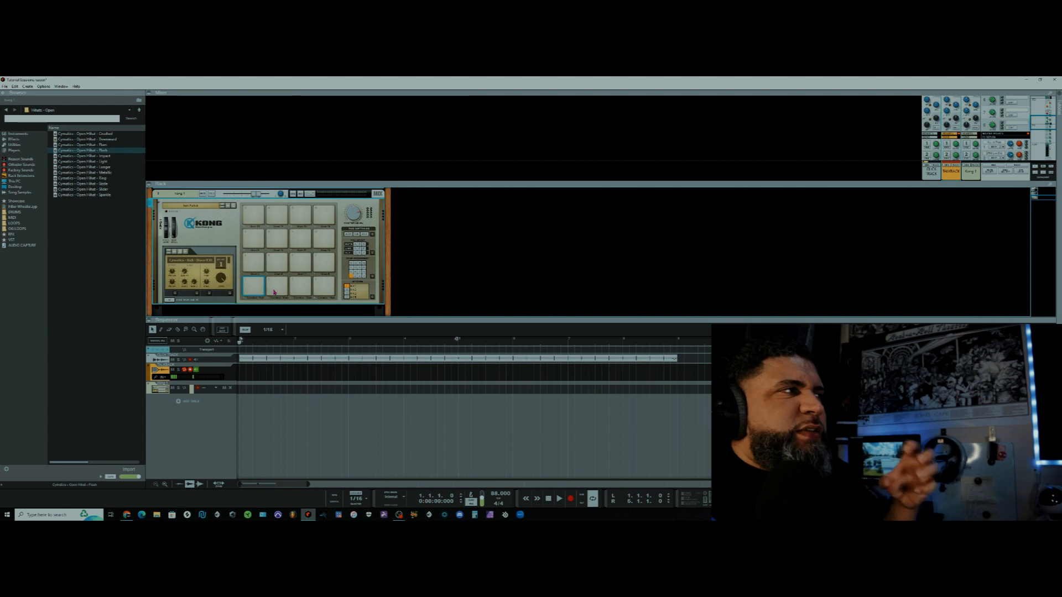
{"action": "left_click", "coordinate": [275, 292]}
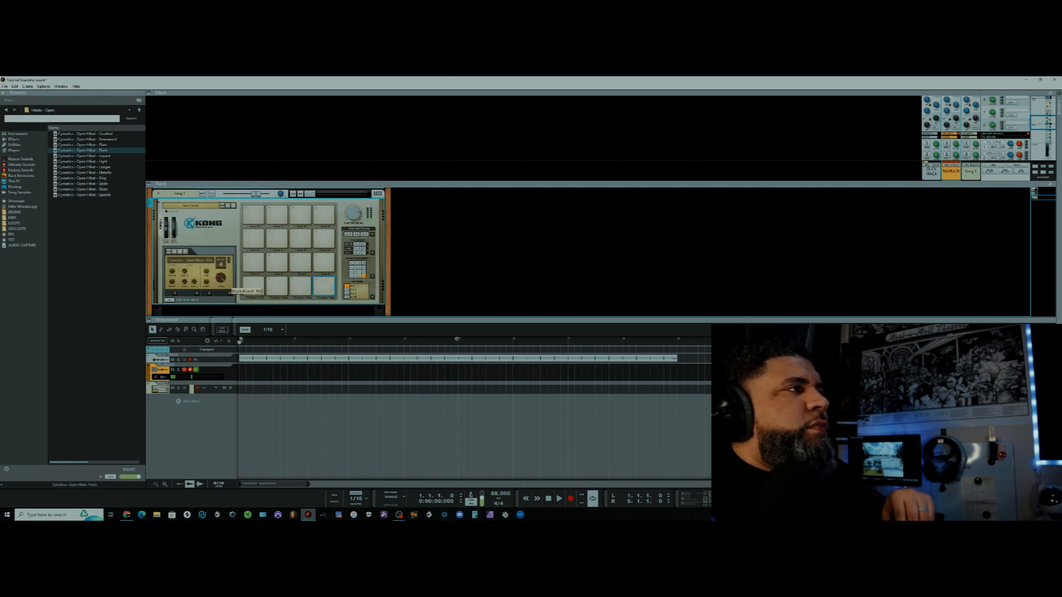
{"action": "left_click", "coordinate": [262, 291]}
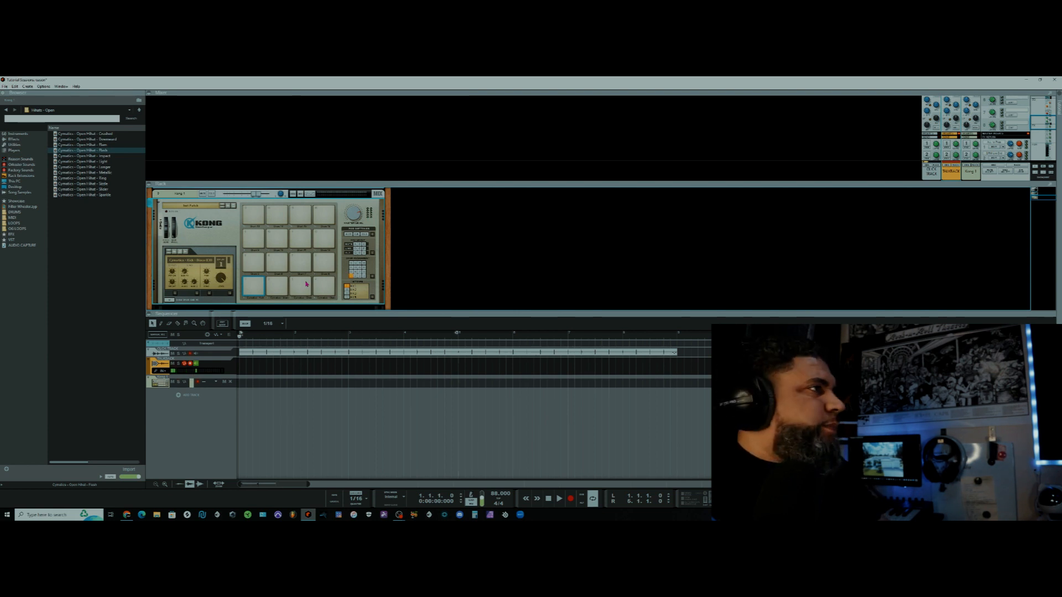
{"action": "left_click", "coordinate": [306, 285]}
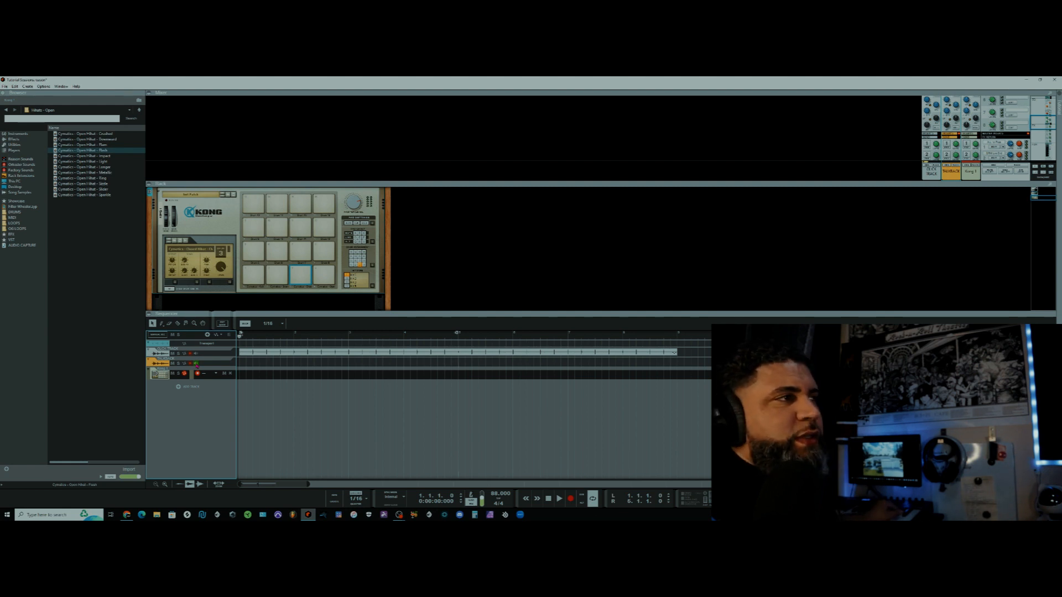
- Record a four-bar drum pattern on the Kong 1 track, return to the start and play the recording back
{"action": "key", "text": "space"}
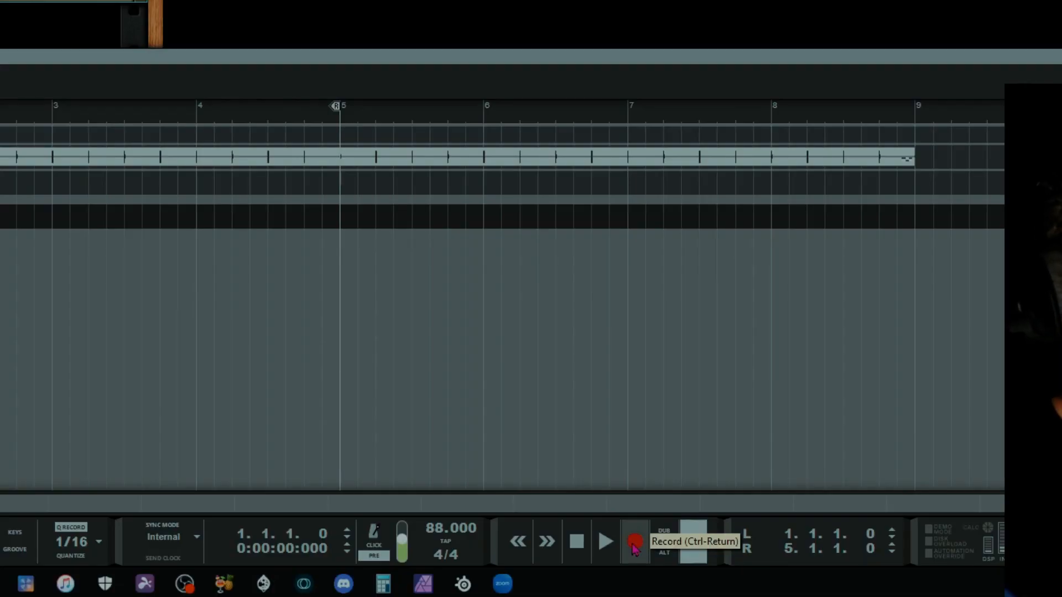
{"action": "left_click", "coordinate": [635, 541]}
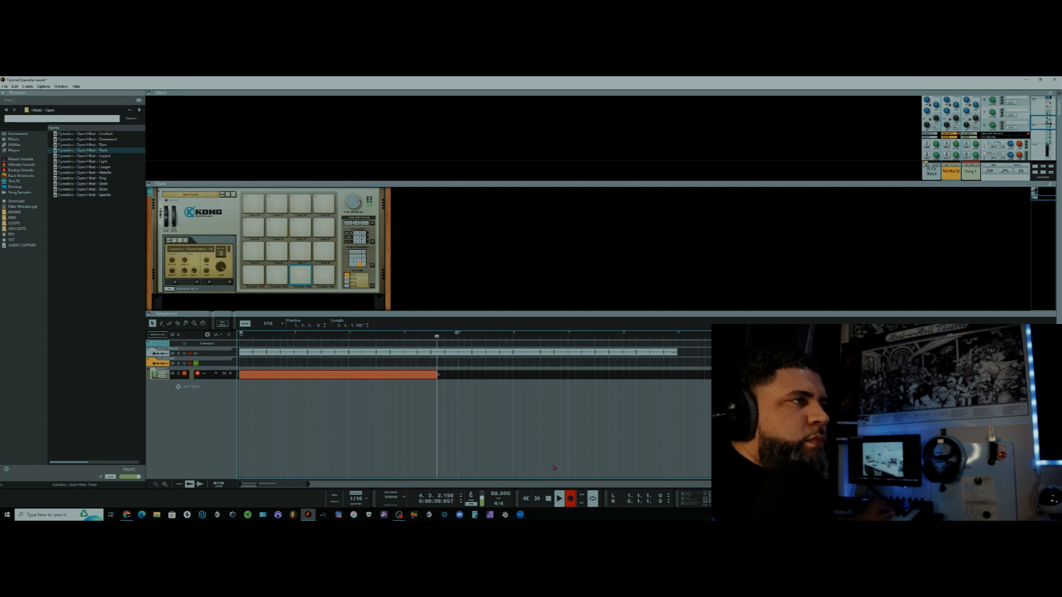
{"action": "double_click", "coordinate": [549, 498]}
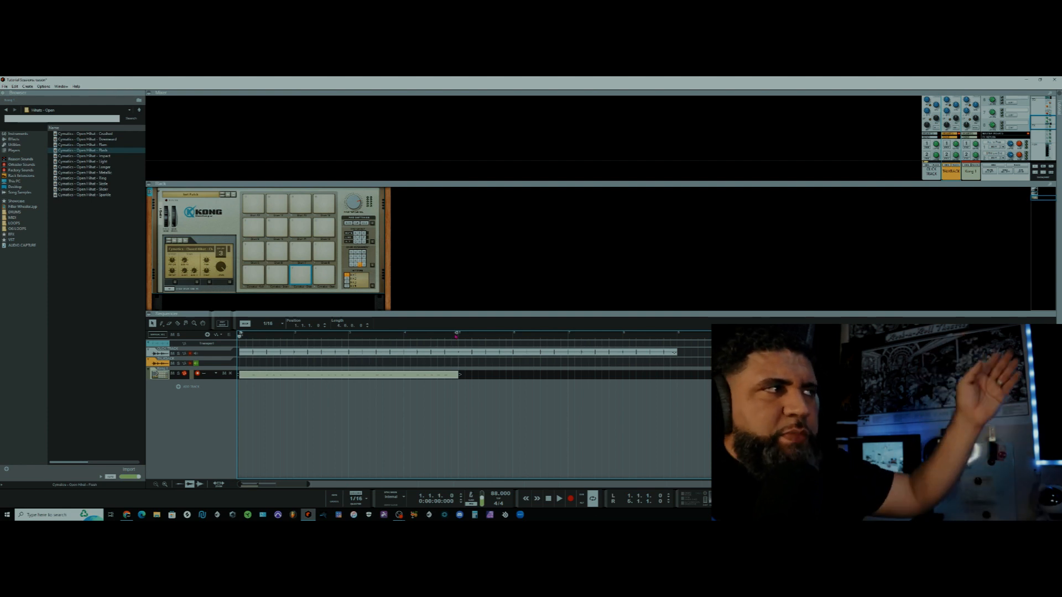
{"action": "key", "text": "space"}
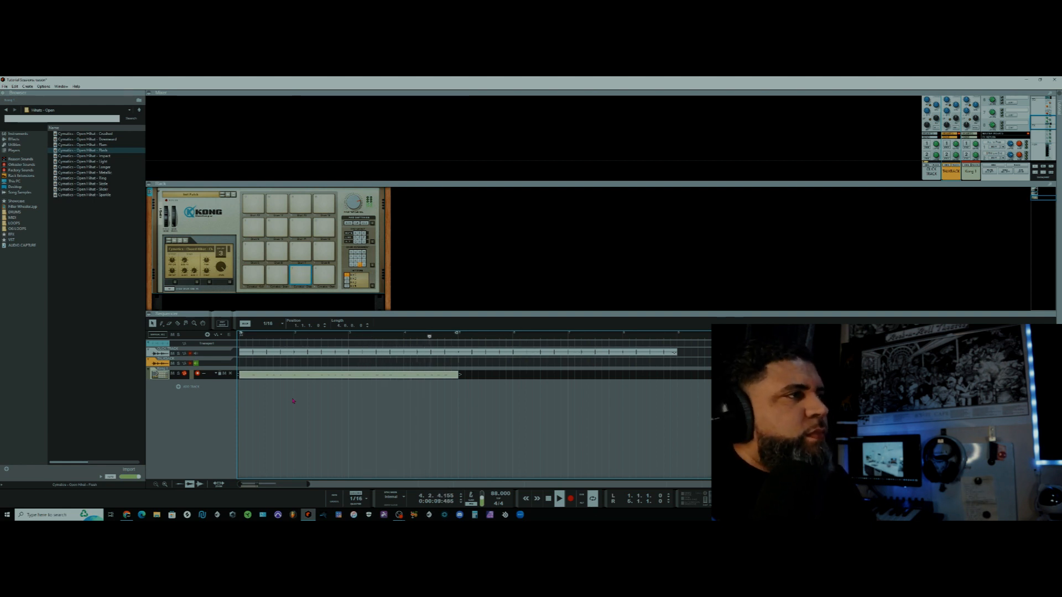
{"action": "key", "text": "space"}
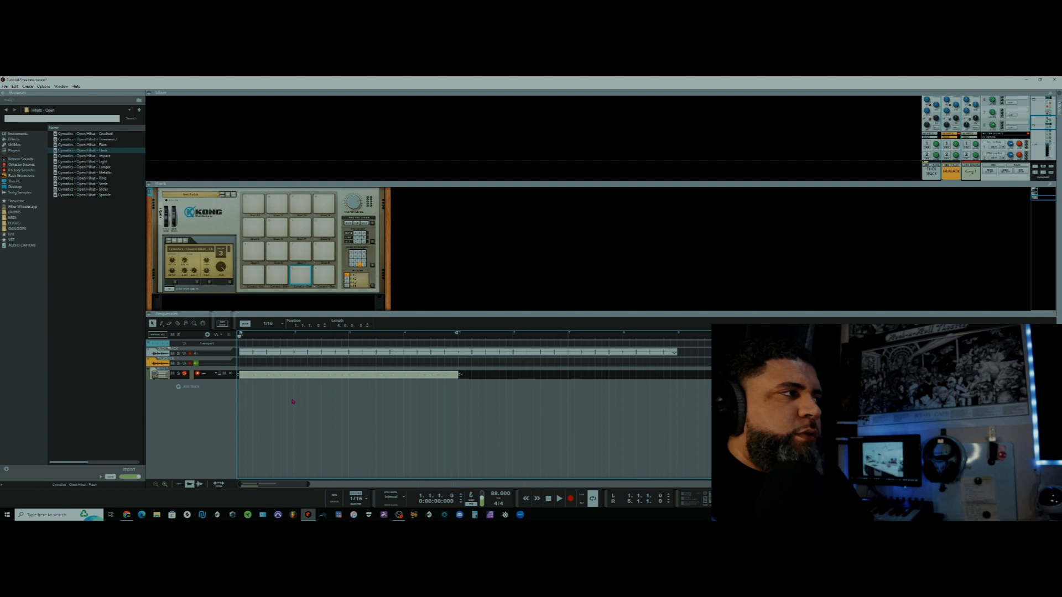
- Add a new note lane to the Kong 1 track above the recorded pattern
{"action": "right_click", "coordinate": [210, 380]}
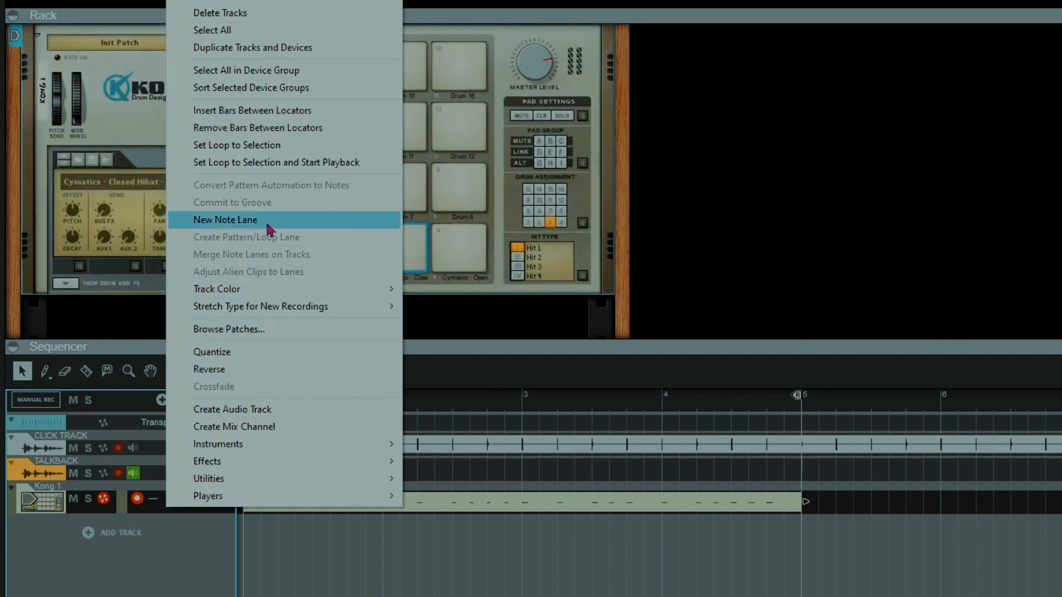
{"action": "left_click", "coordinate": [268, 224]}
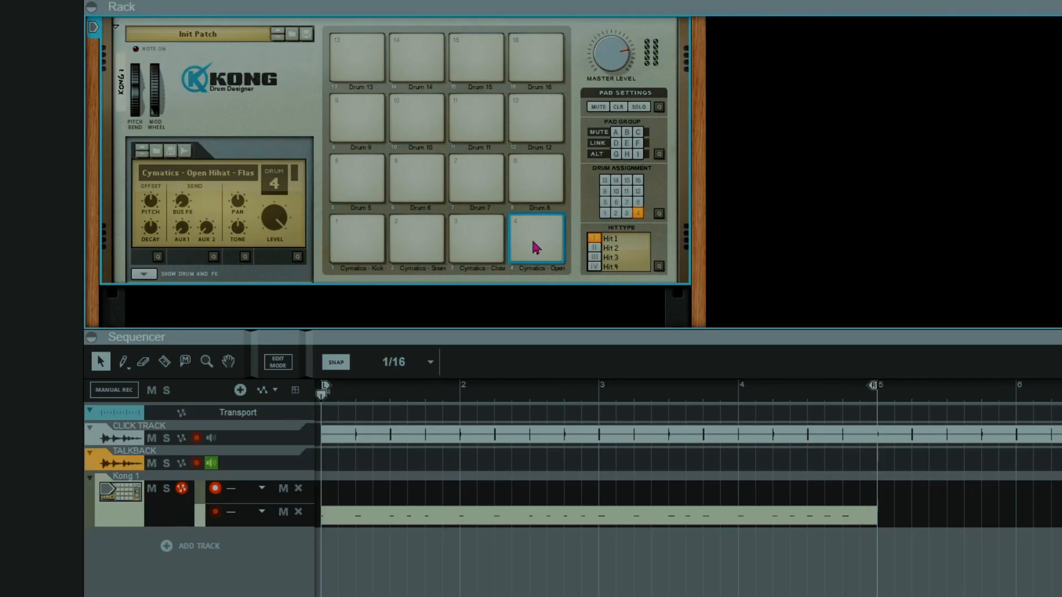
- Record a second four-bar drum part on the new Kong 1 note lane, then play the layered pattern back
{"action": "key", "text": "ctrl+Return"}
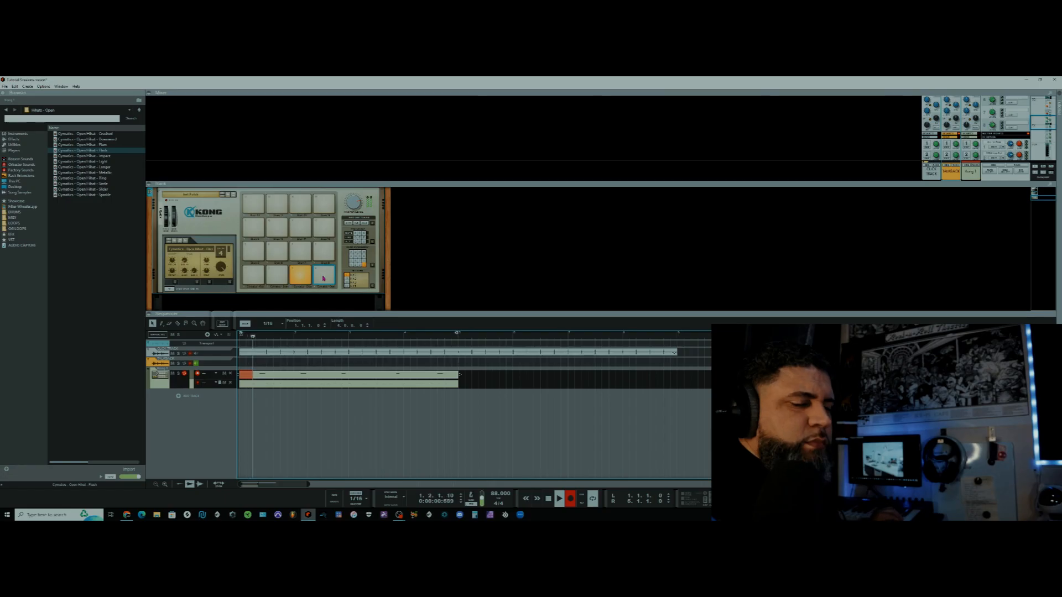
{"action": "key", "text": "ctrl+Return"}
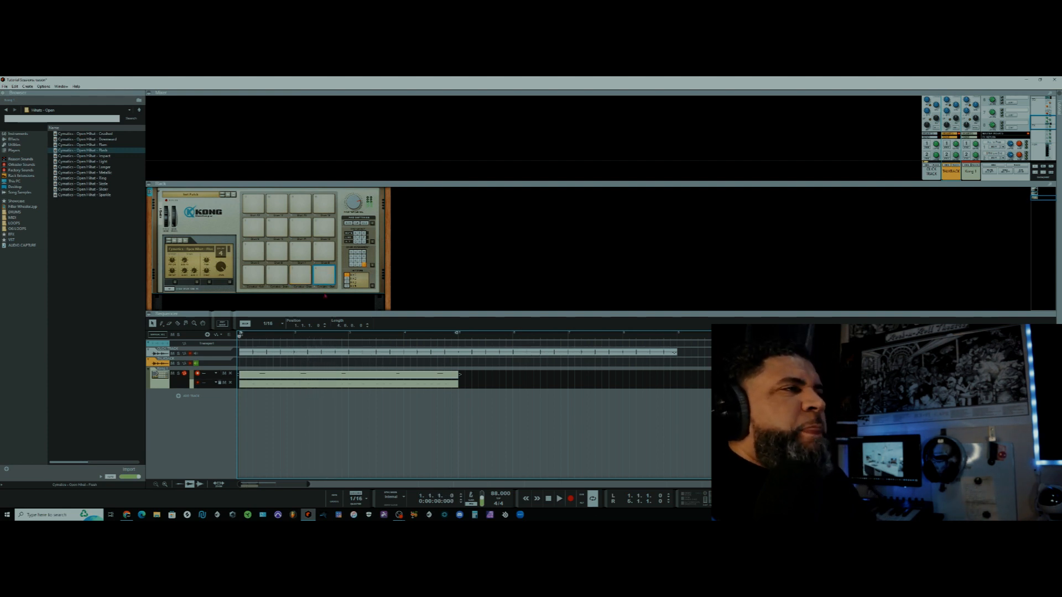
{"action": "key", "text": "space"}
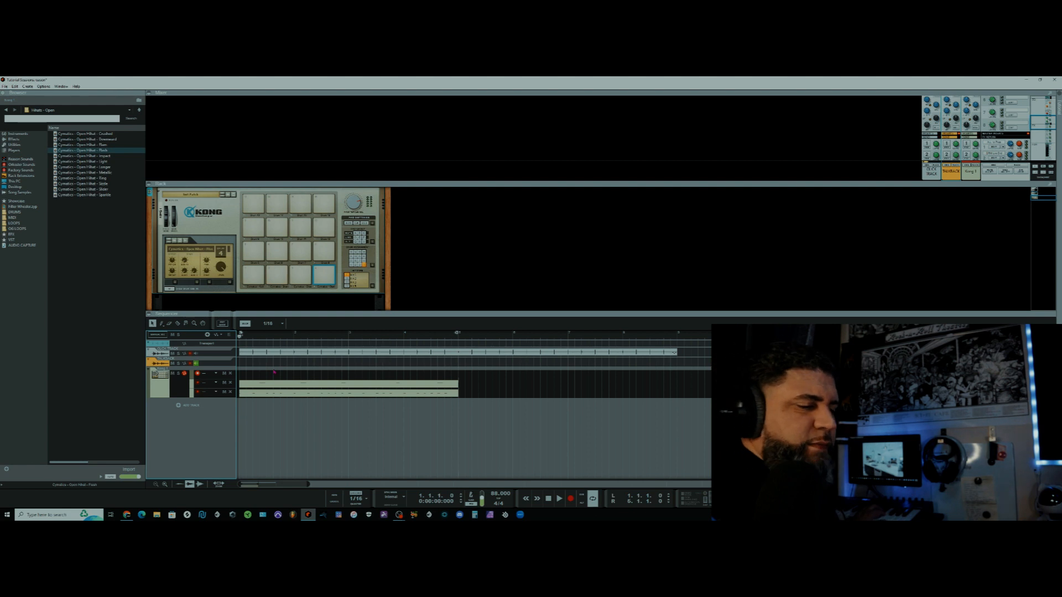
- Record further four-bar parts on new note lanes above the existing Kong 1 clips, then play the full pattern from the start
{"action": "key", "text": "ctrl+Return"}
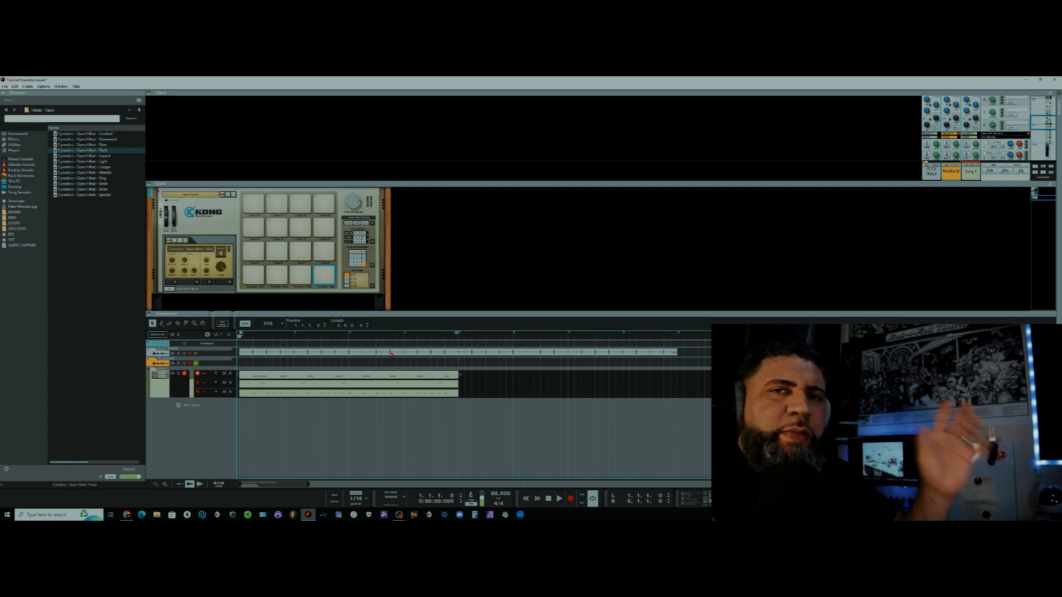
{"action": "key", "text": "comma"}
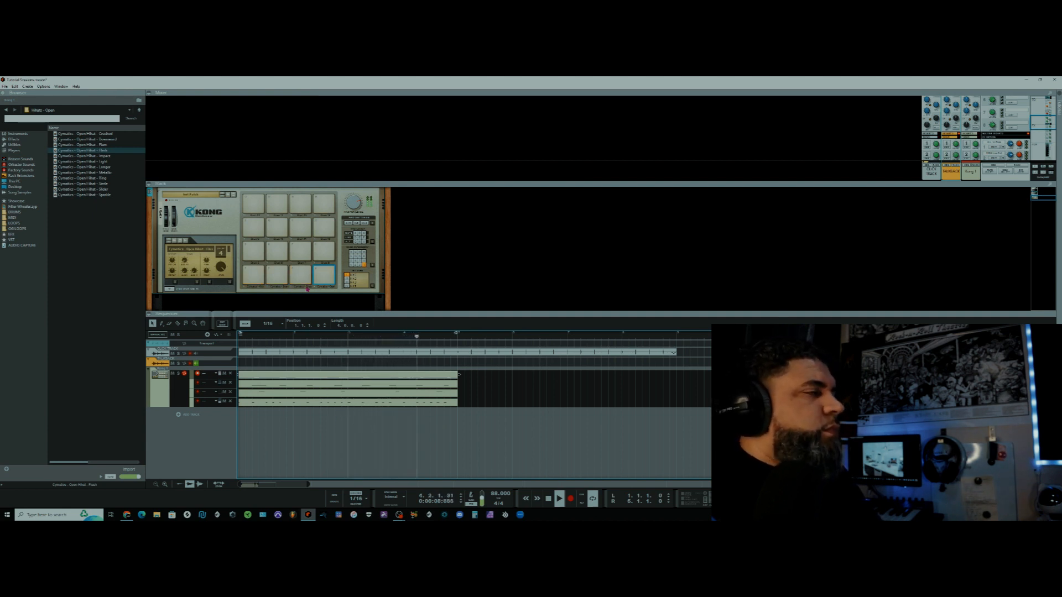
{"action": "key", "text": "space"}
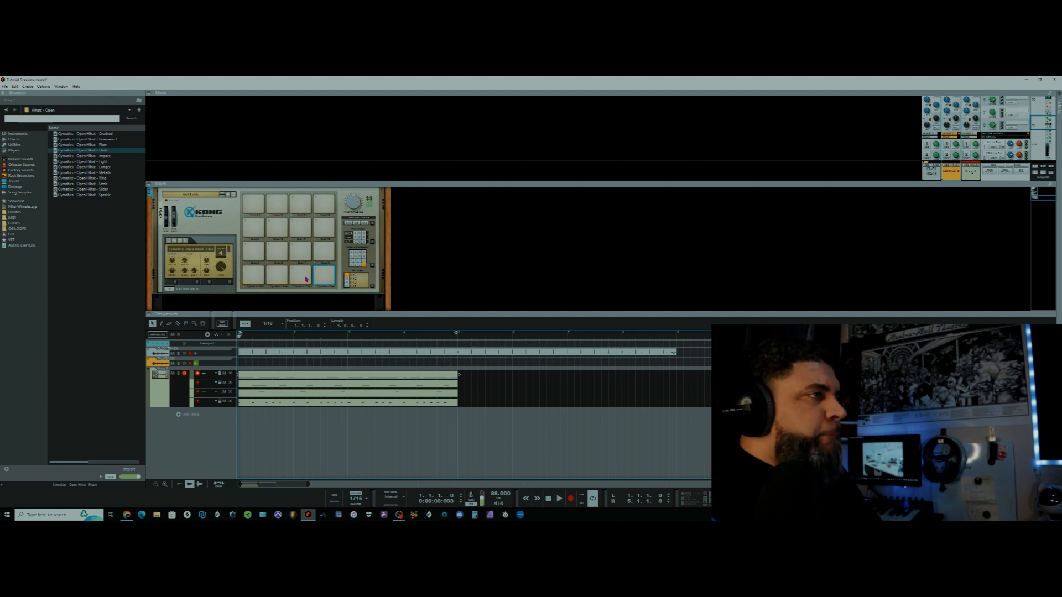